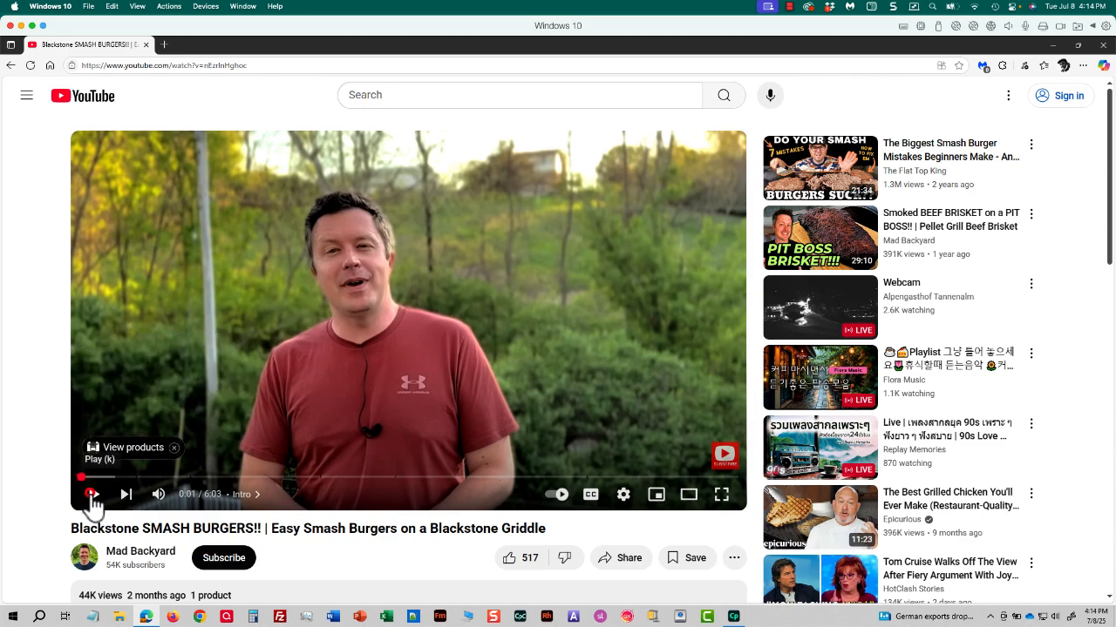
Step: Briefly play the Blackstone SMASH BURGERS!! video on YouTube, pause it and copy its embed code
click(92, 499)
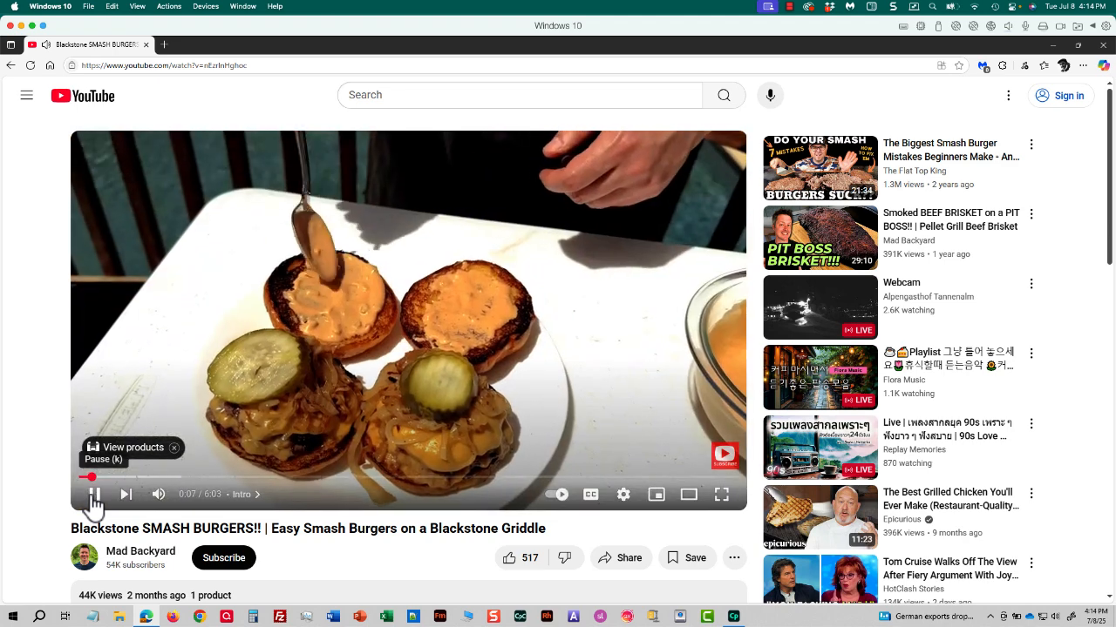
click(93, 495)
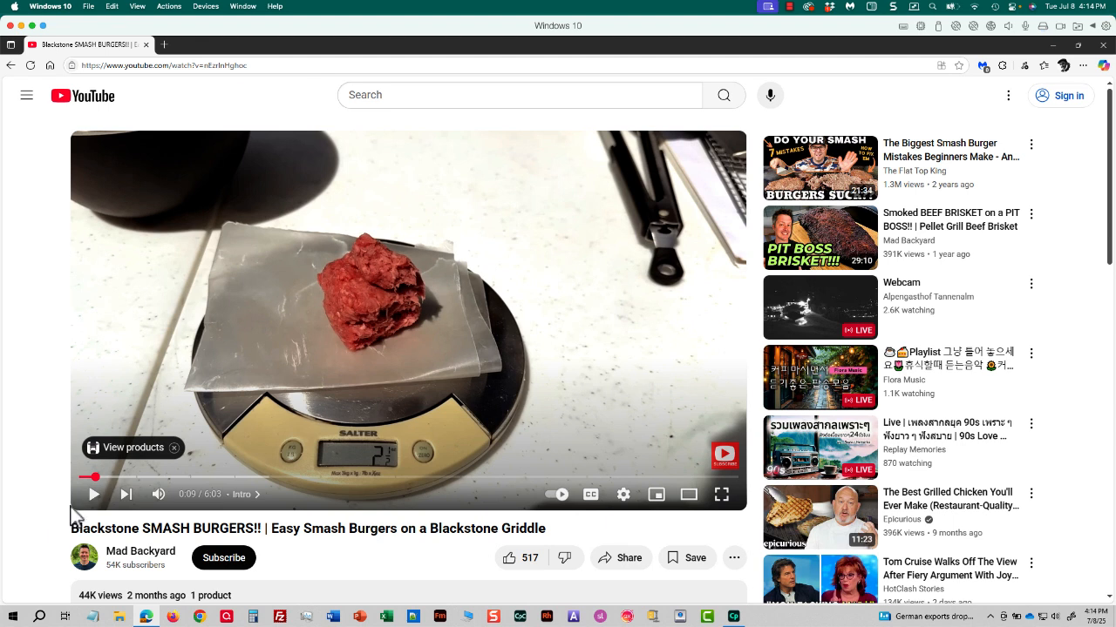
click(600, 565)
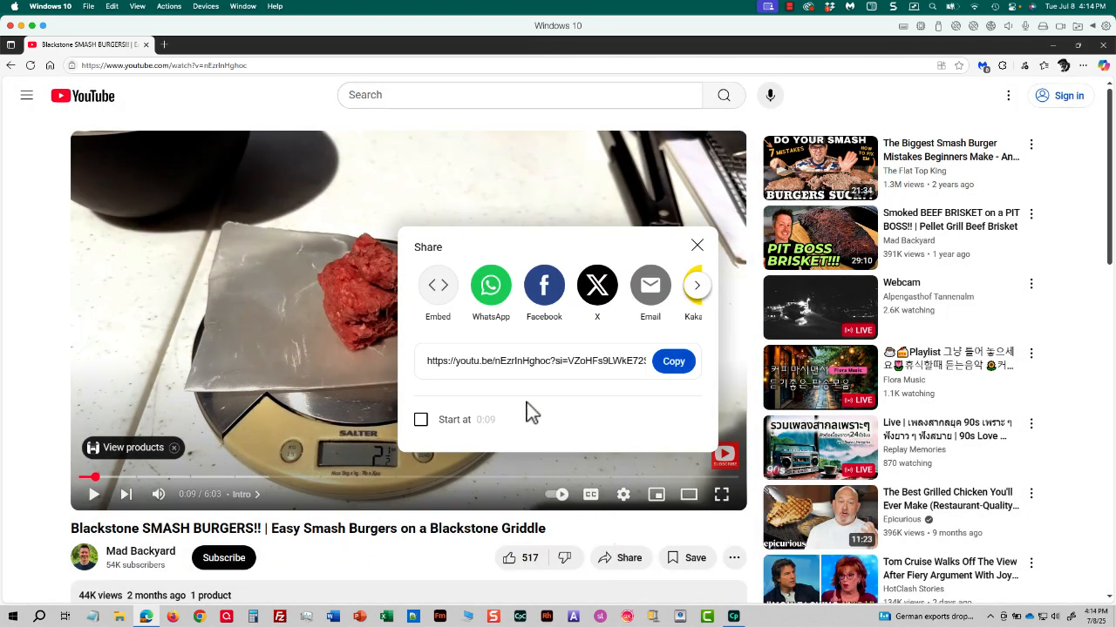
click(439, 291)
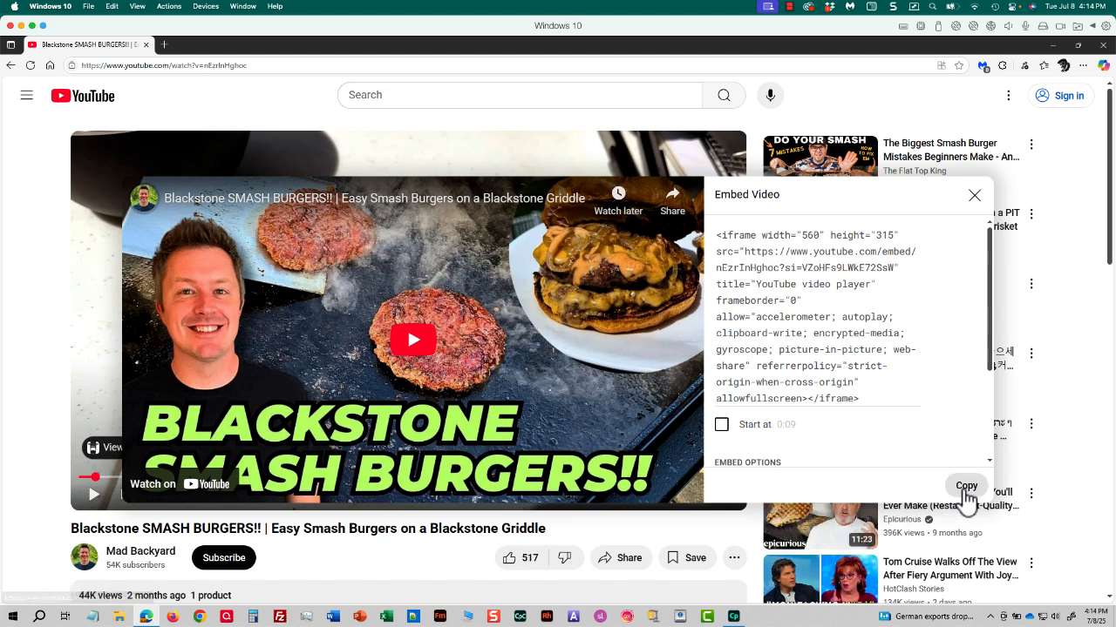
click(967, 488)
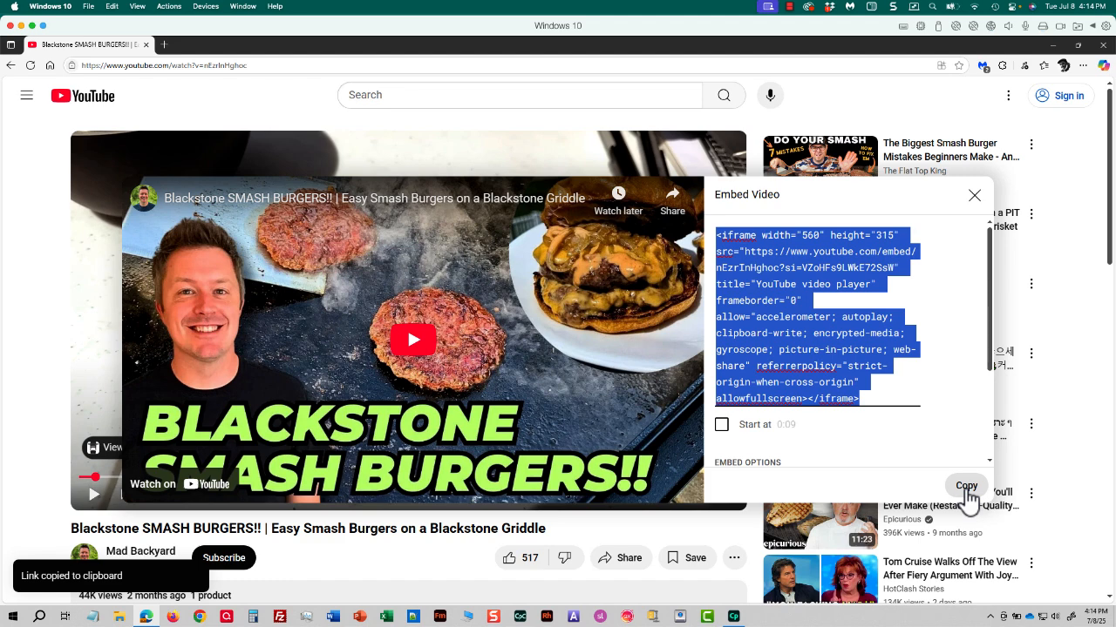
Step: Switch to Adobe Captivate, create a new project and add a web object media block to the blank slide
key(alt+Tab)
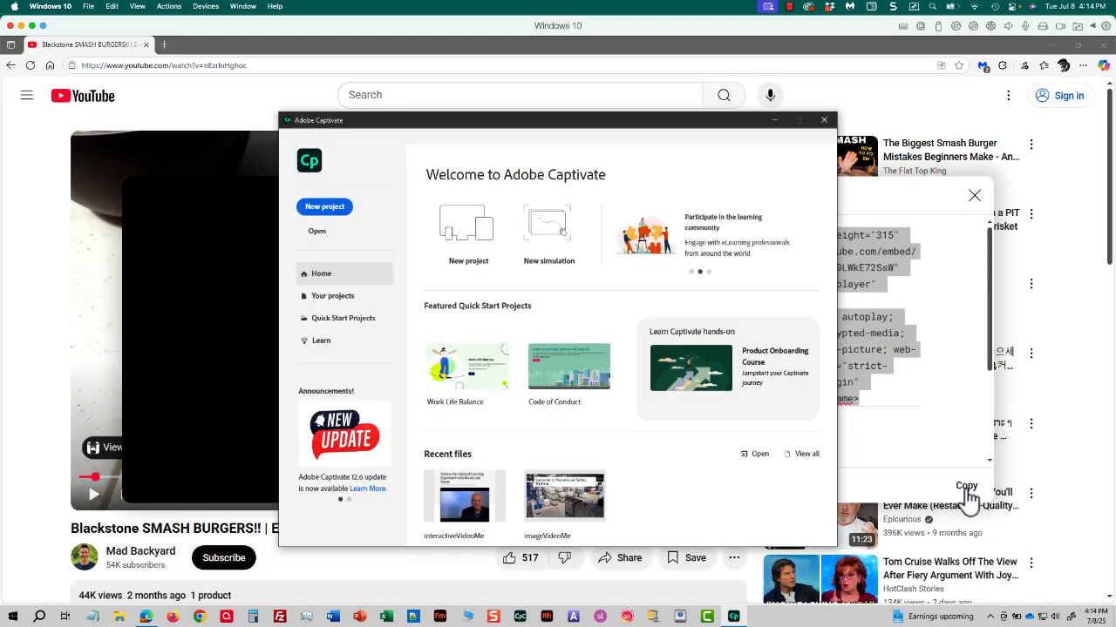
click(490, 243)
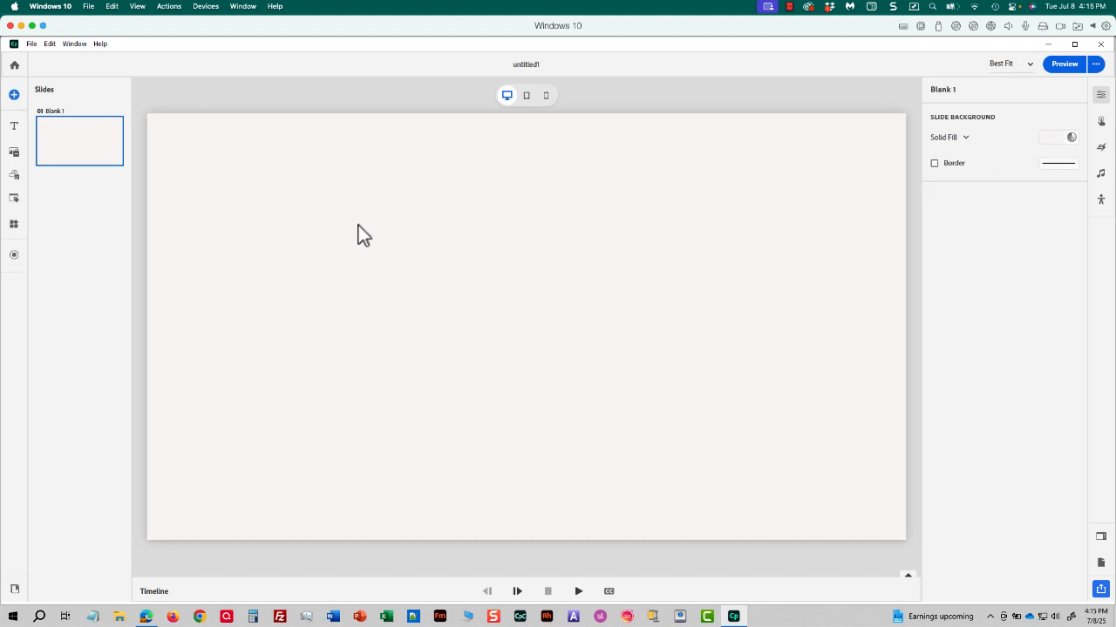
click(14, 153)
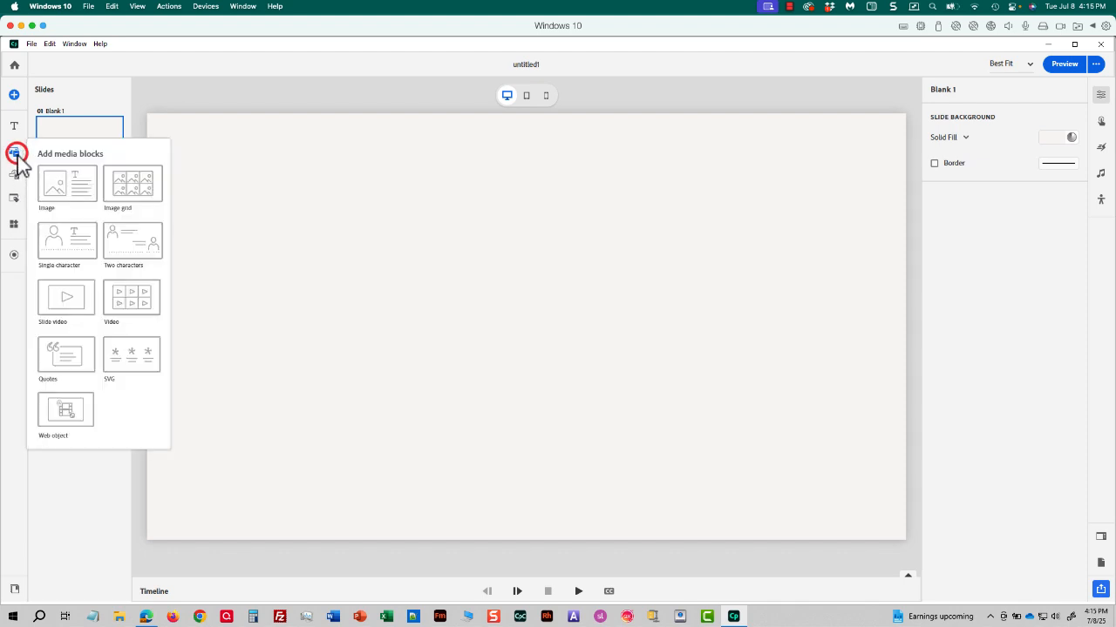
click(57, 409)
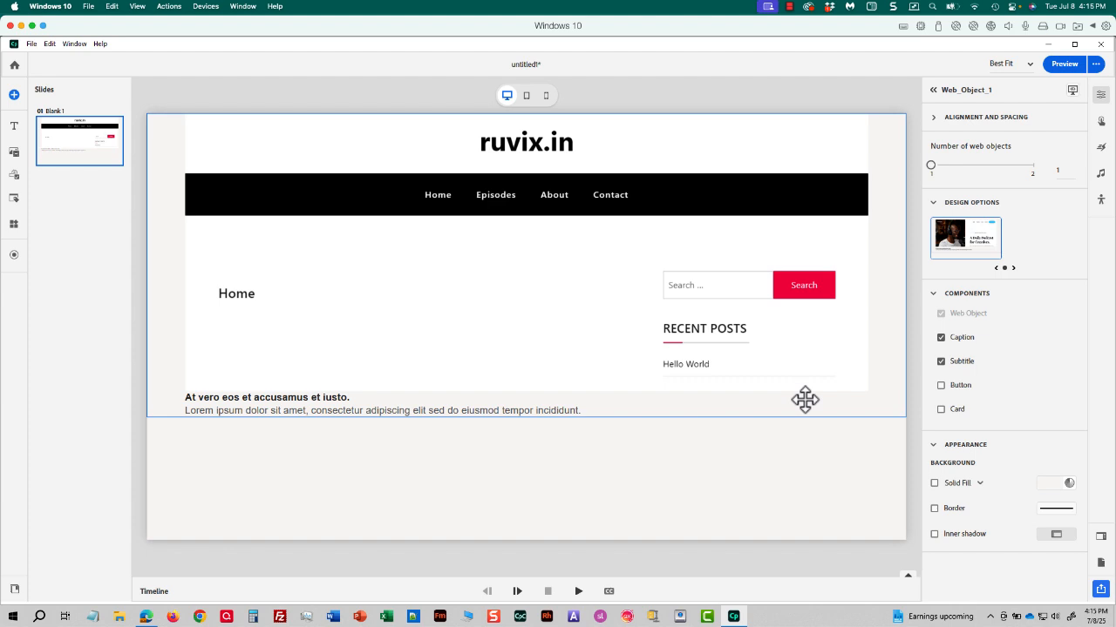
Step: Set the web object's content source to Embed Code and paste in the copied YouTube iframe code
click(804, 400)
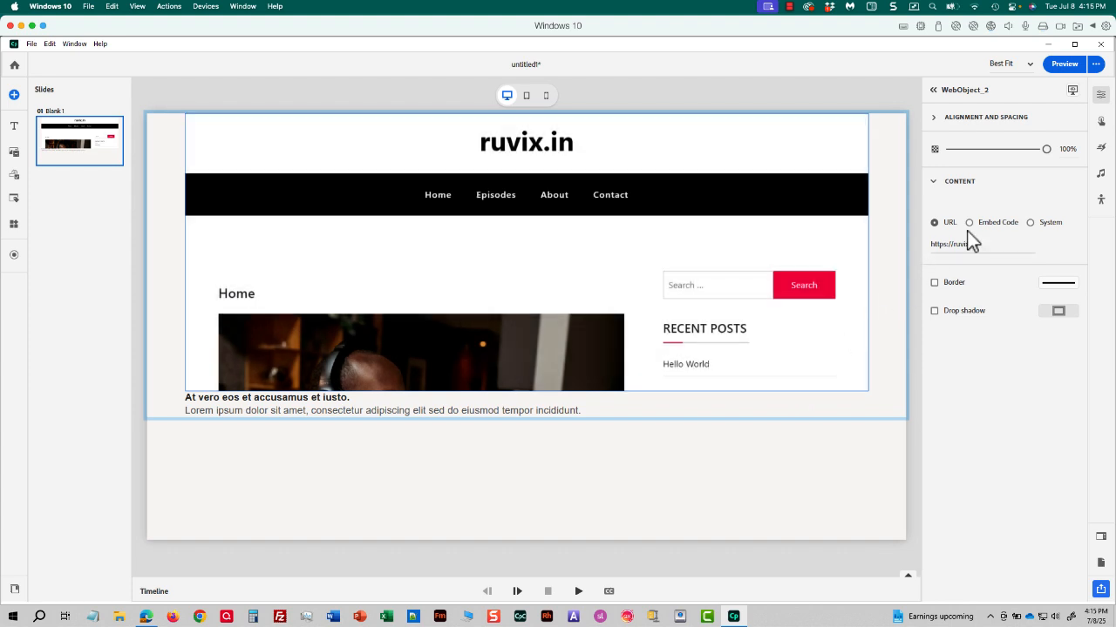
click(969, 223)
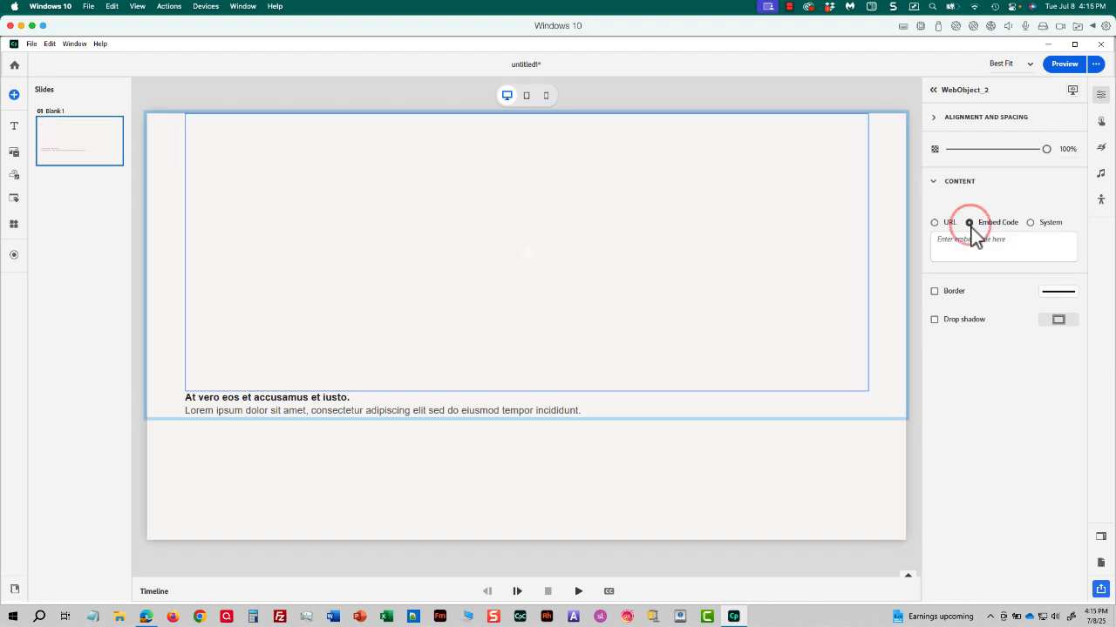
click(967, 243)
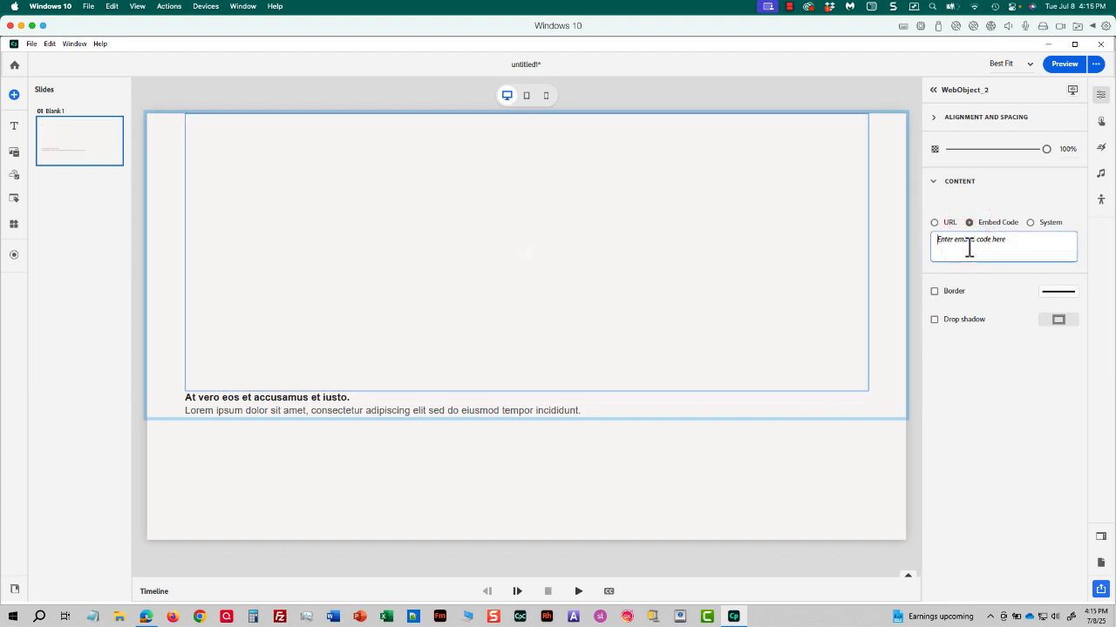
key(ctrl+v)
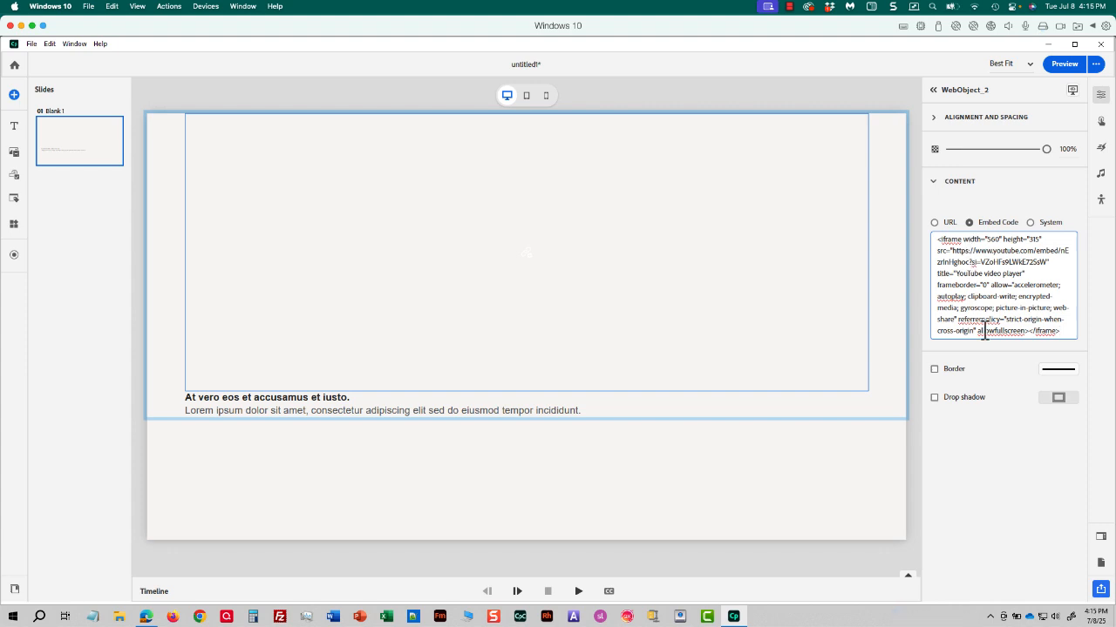
click(851, 452)
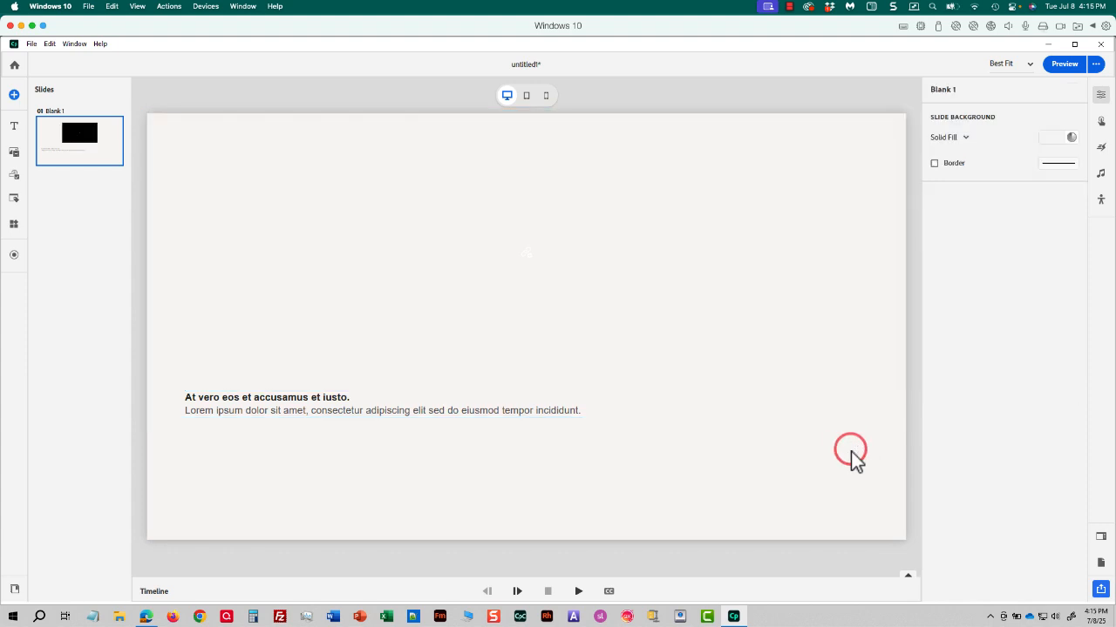
Step: Preview the project in the browser, play and pause the embedded video, and close the preview
click(1056, 68)
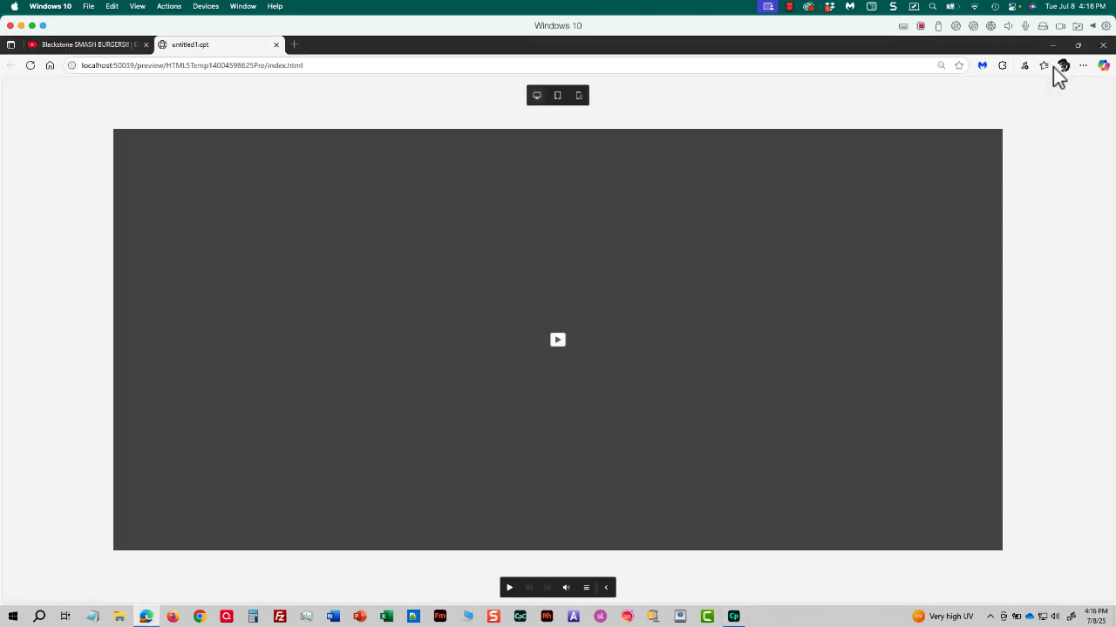
click(559, 341)
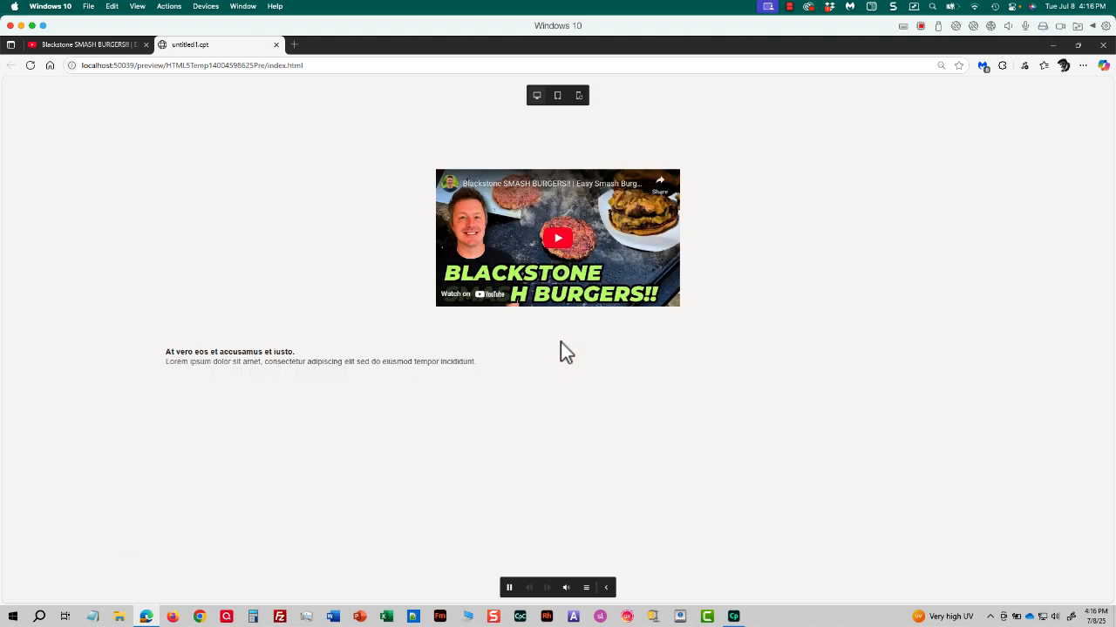
click(560, 240)
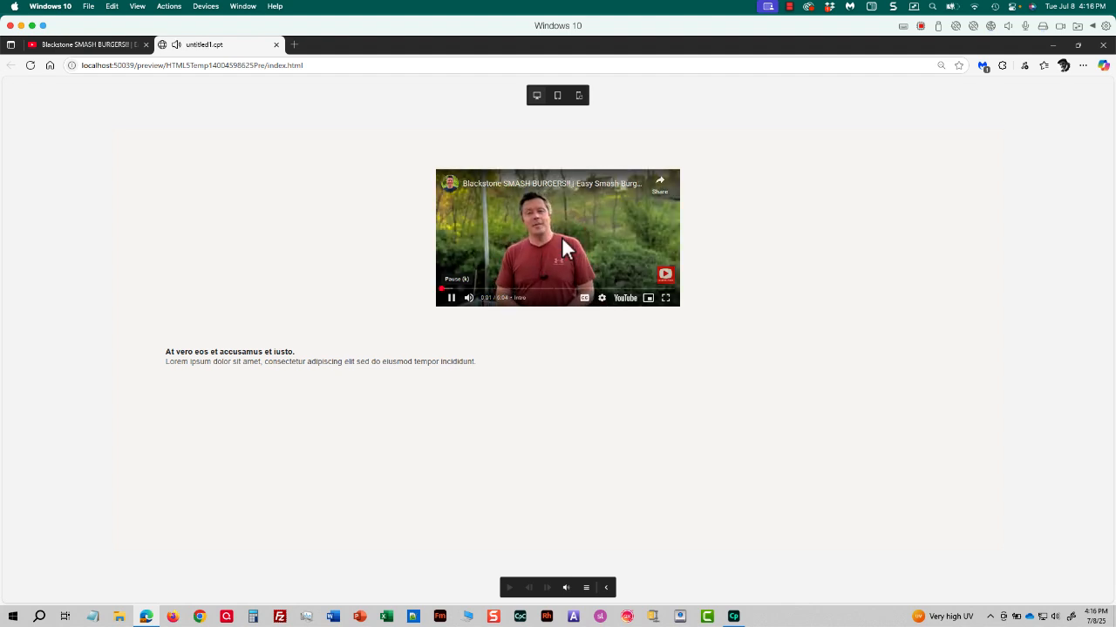
click(452, 298)
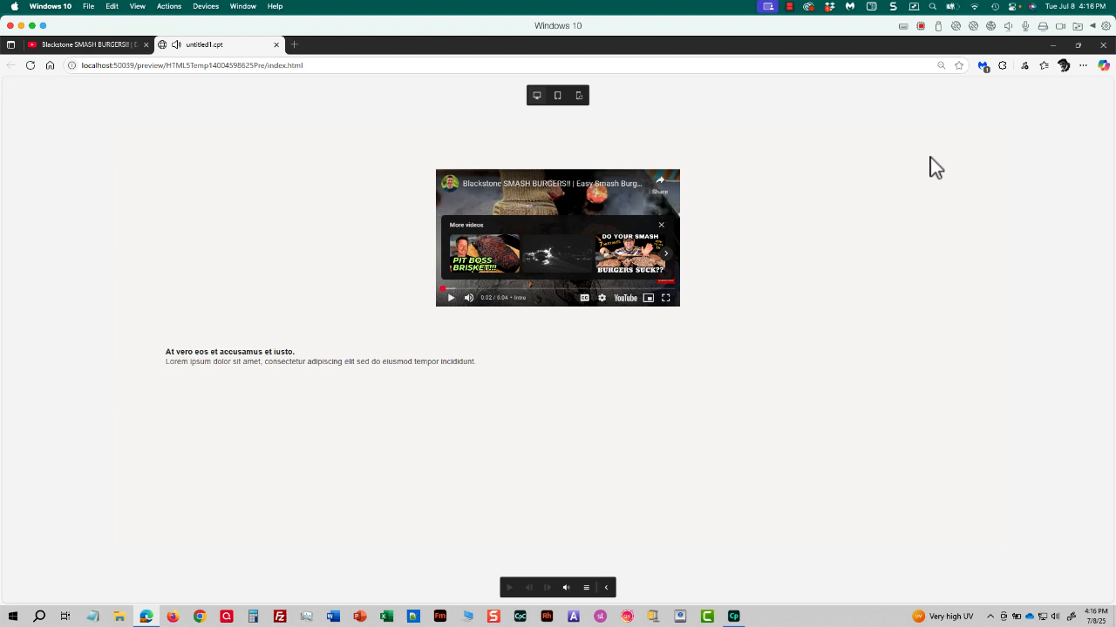
click(1103, 44)
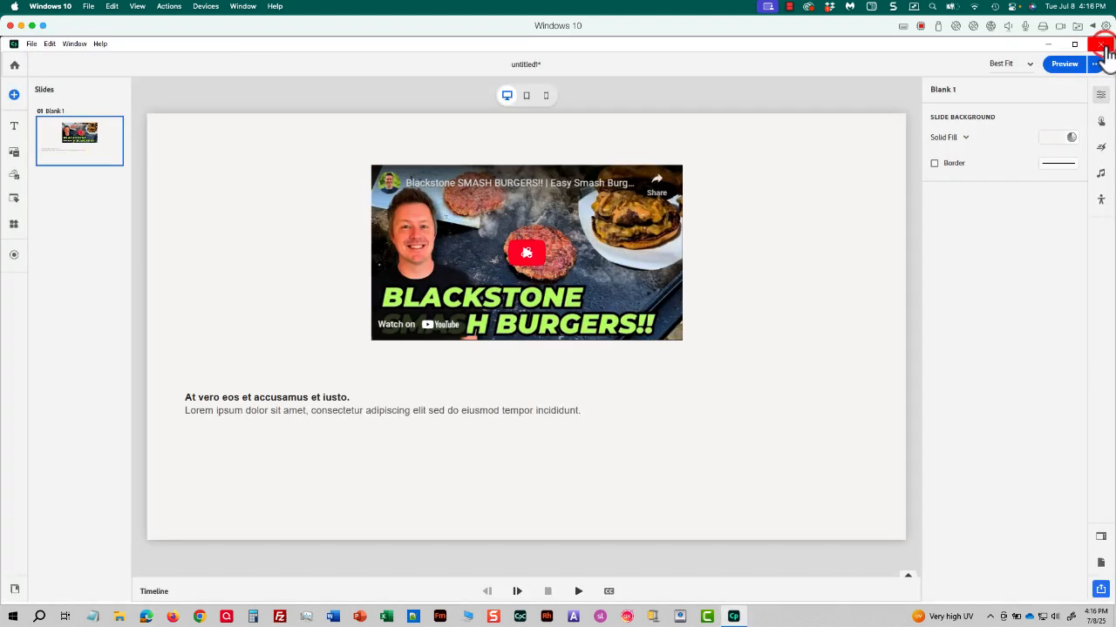
Step: Edit the web object's embed code to set the iframe width to 960 and the height to 515
click(753, 244)
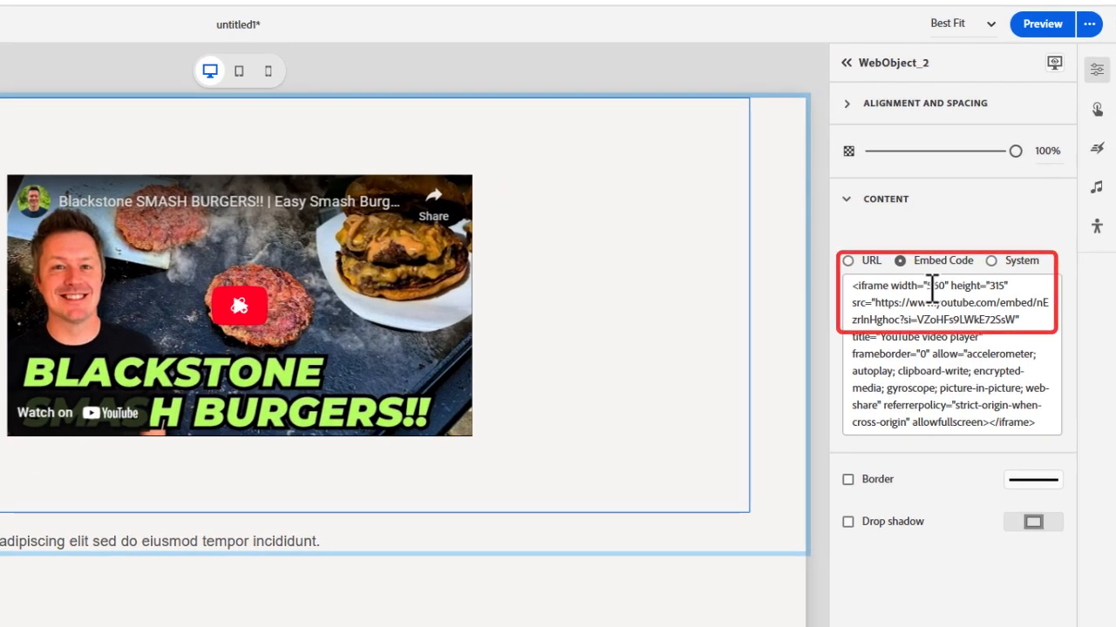
click(927, 286)
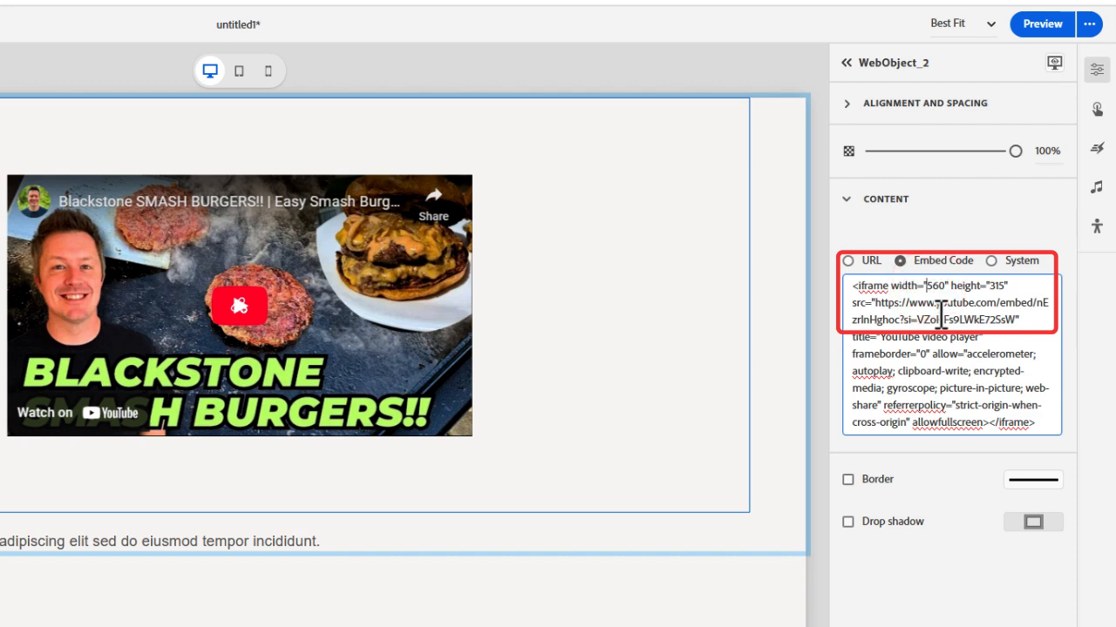
key(Delete)
key(Delete)
key(Delete)
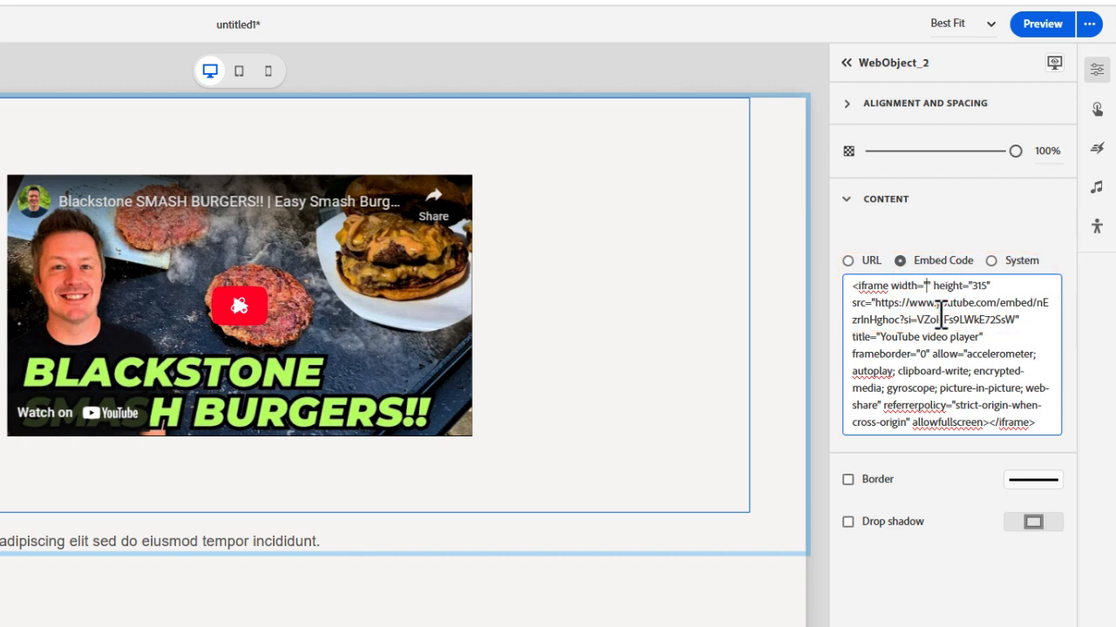
text(960)
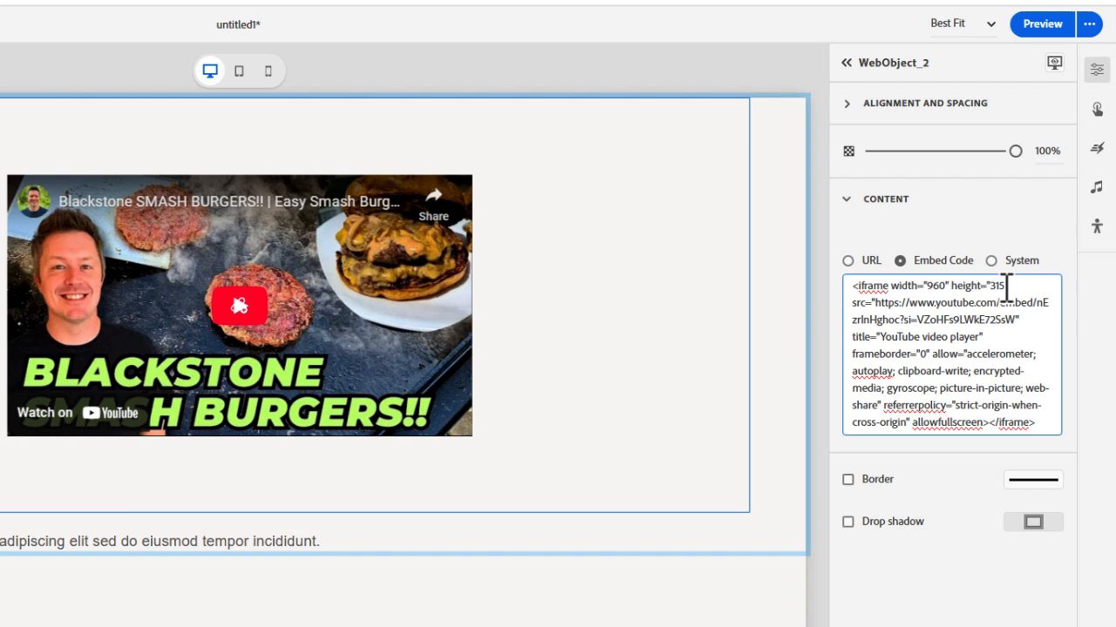
click(990, 286)
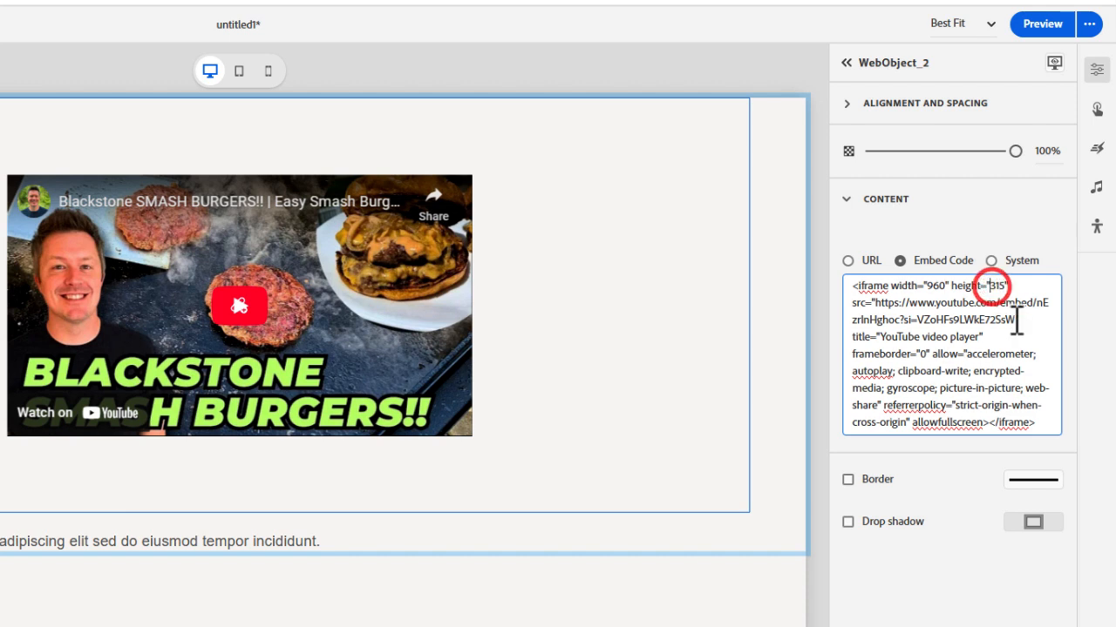
key(Delete)
text(5)
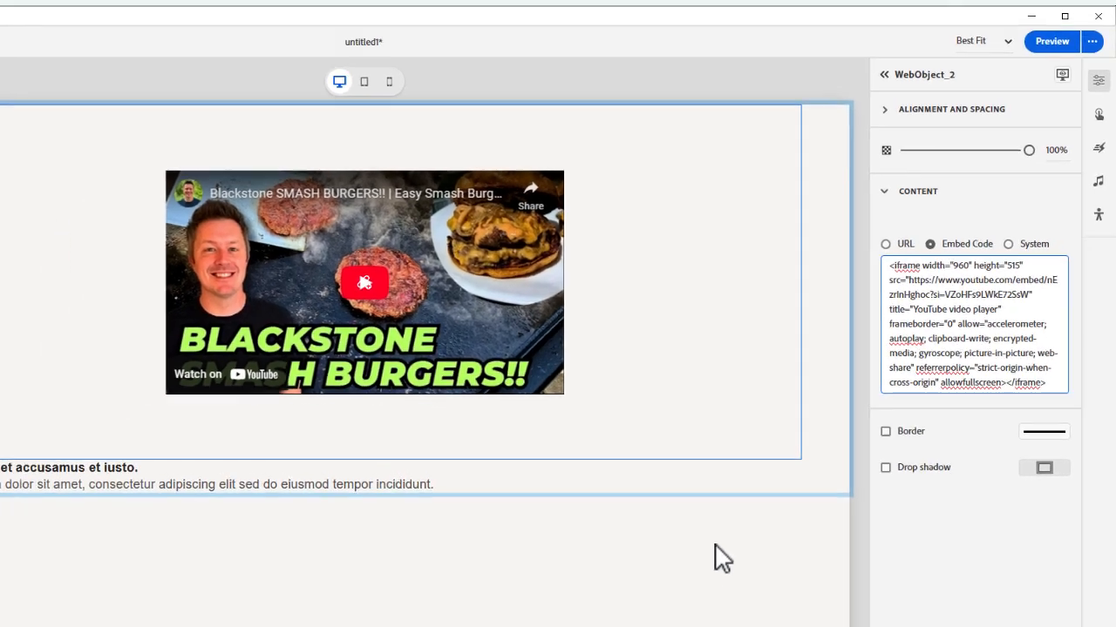
click(647, 614)
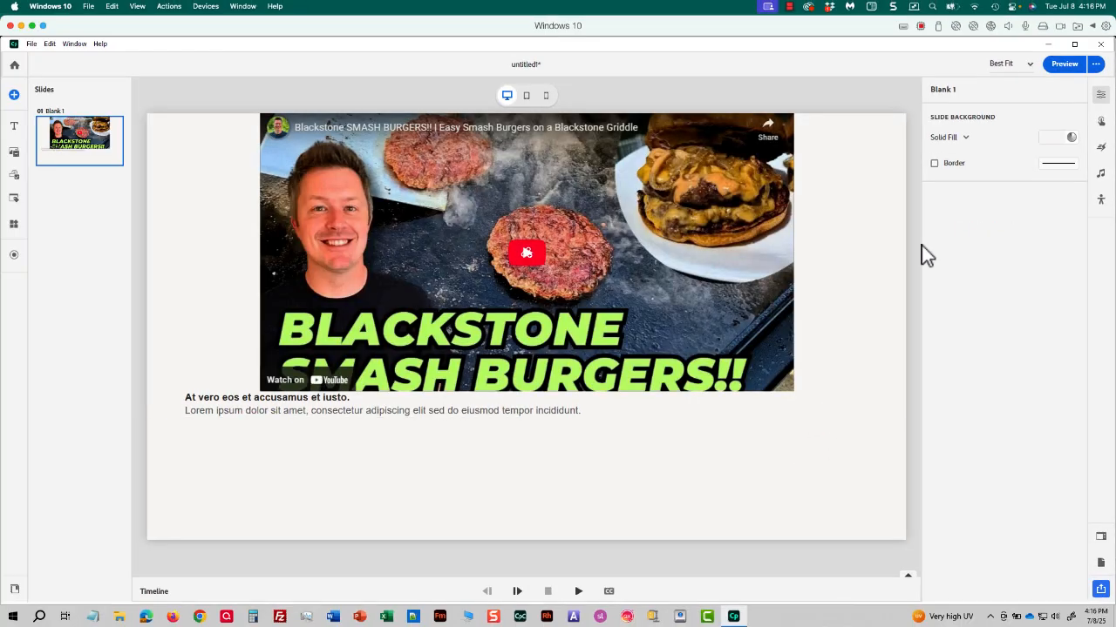
Step: Preview the project again to check the resized video's playback, pause it and close the preview
click(1056, 73)
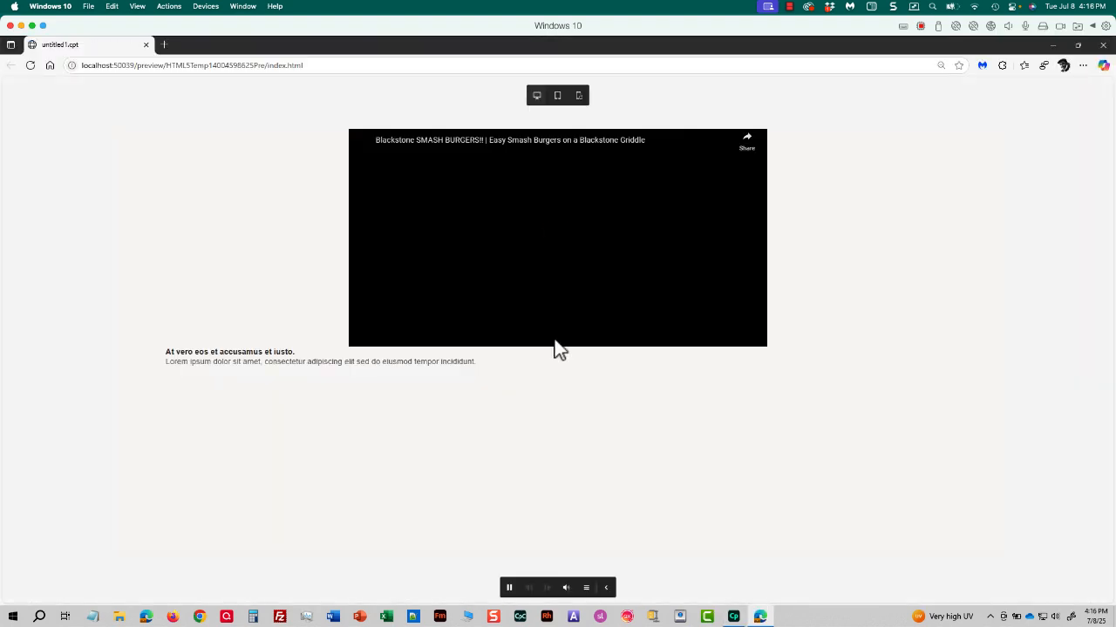
click(565, 242)
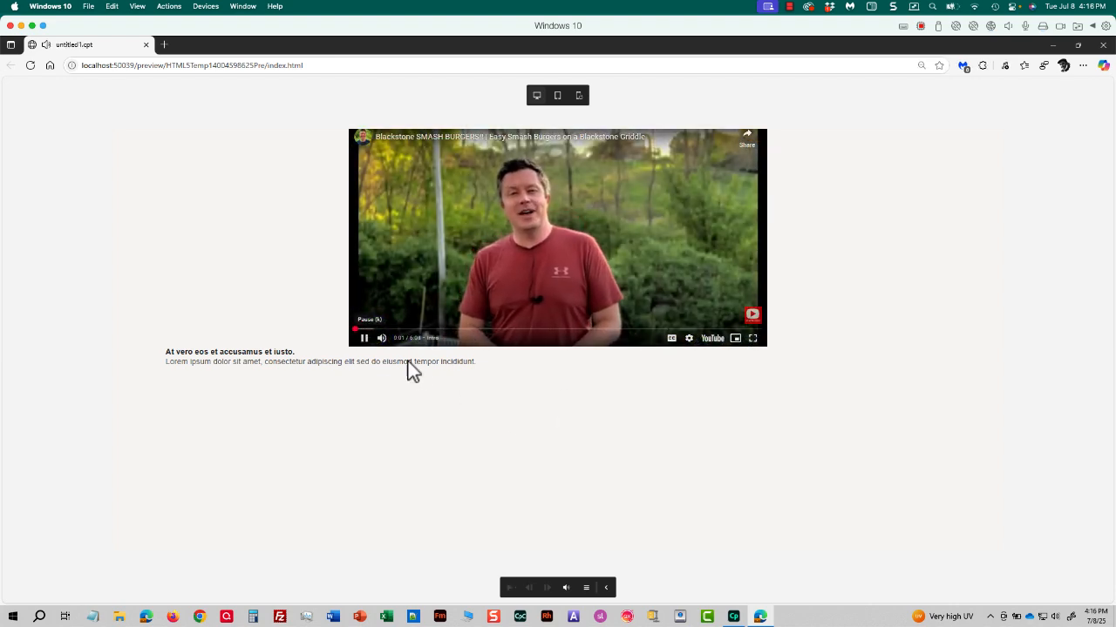
click(364, 339)
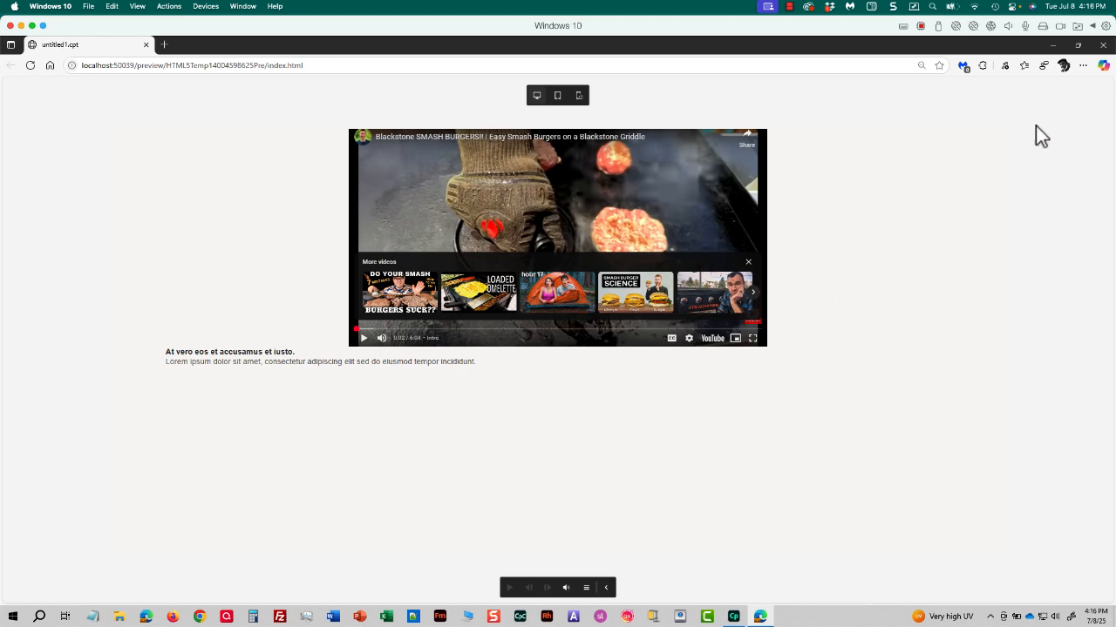
click(1101, 44)
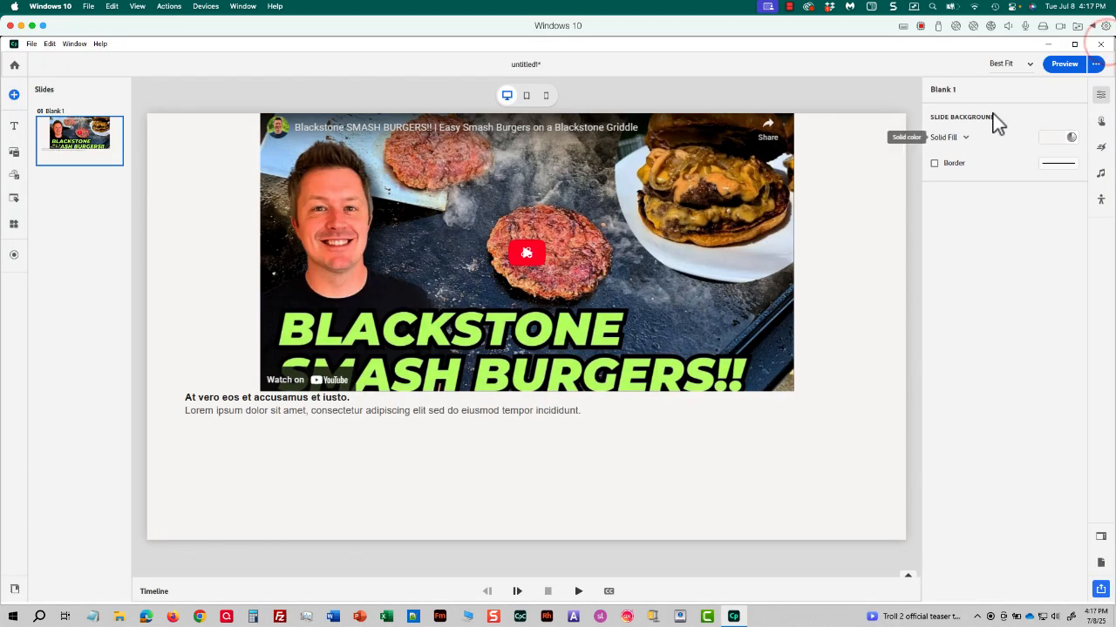
Step: Try the URL and System content sources on the web object and return it to Embed Code
click(849, 250)
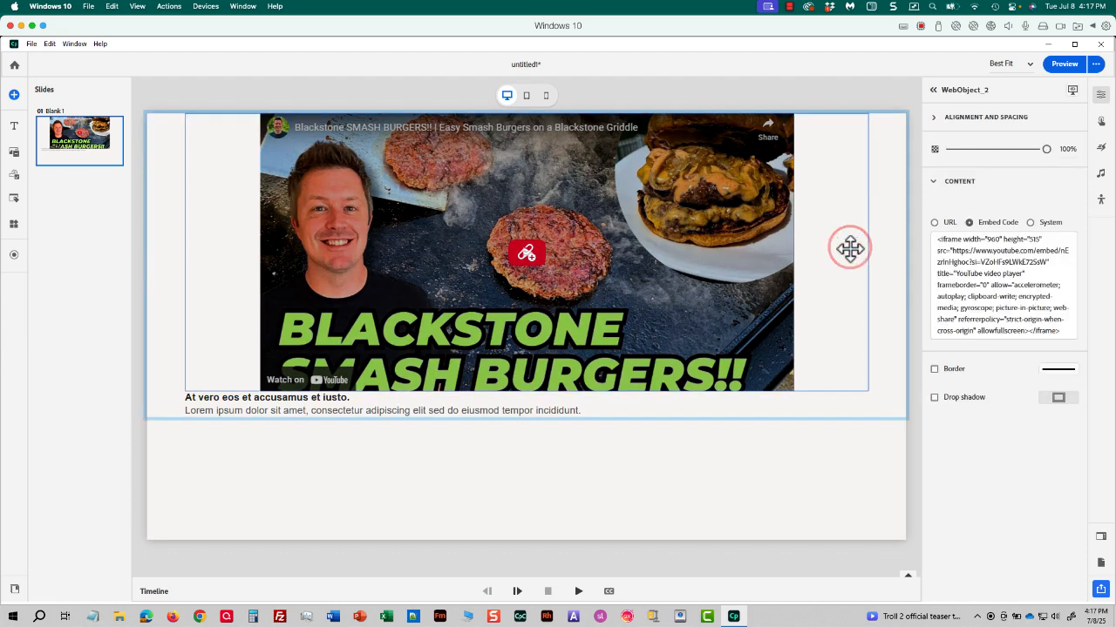
click(948, 225)
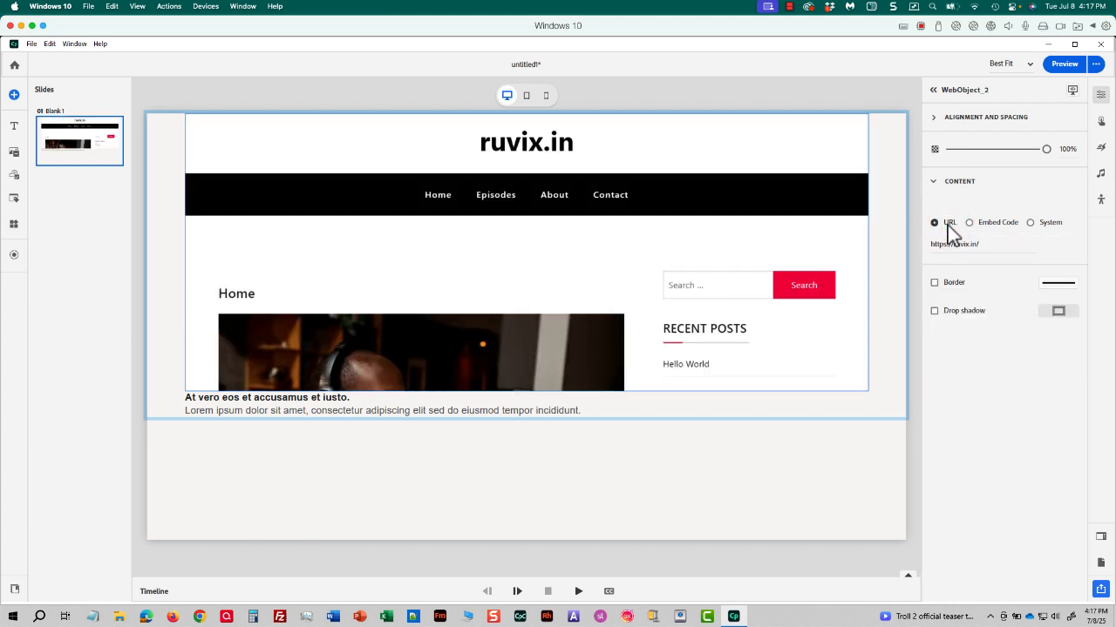
click(1030, 223)
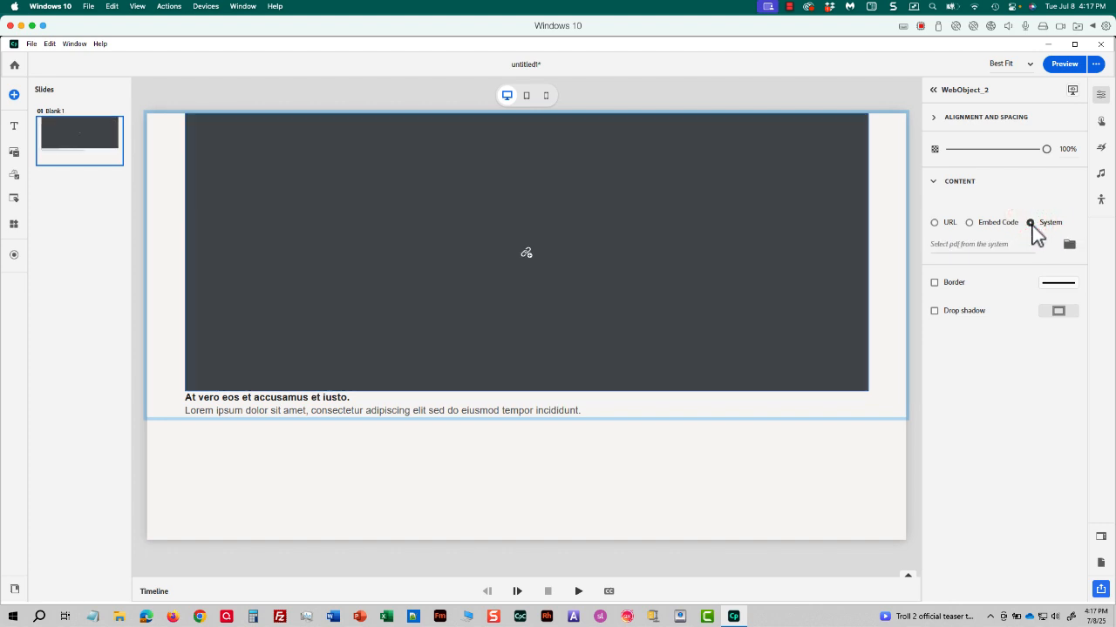
click(971, 224)
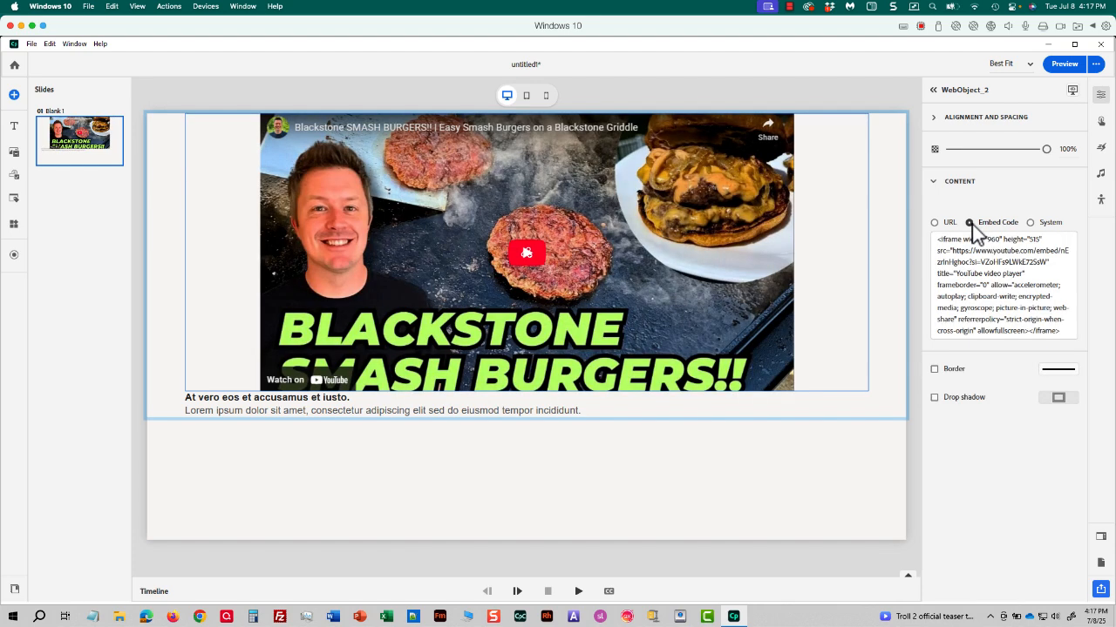